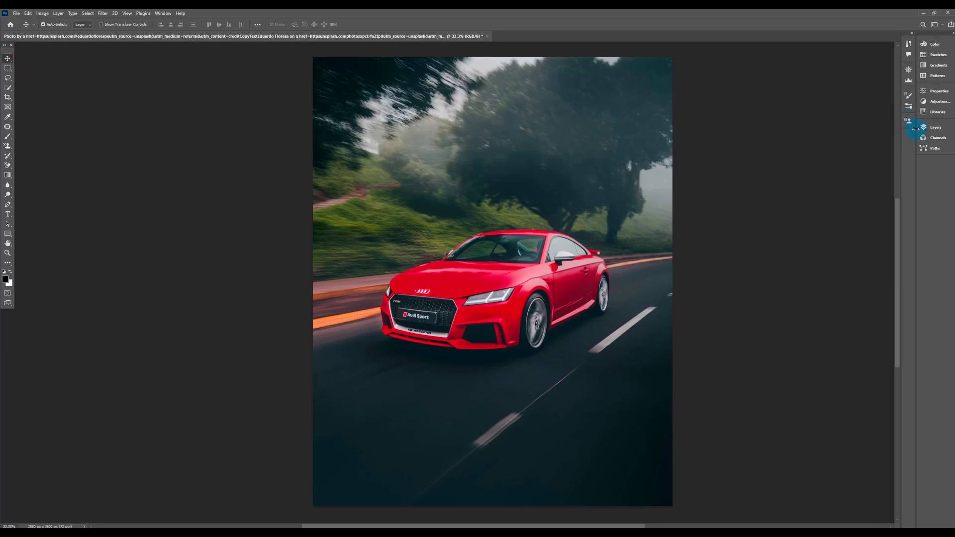
# Duplicate the Background layer and add a Hue/Saturation adjustment layer above the copy
pyautogui.click(935, 128)
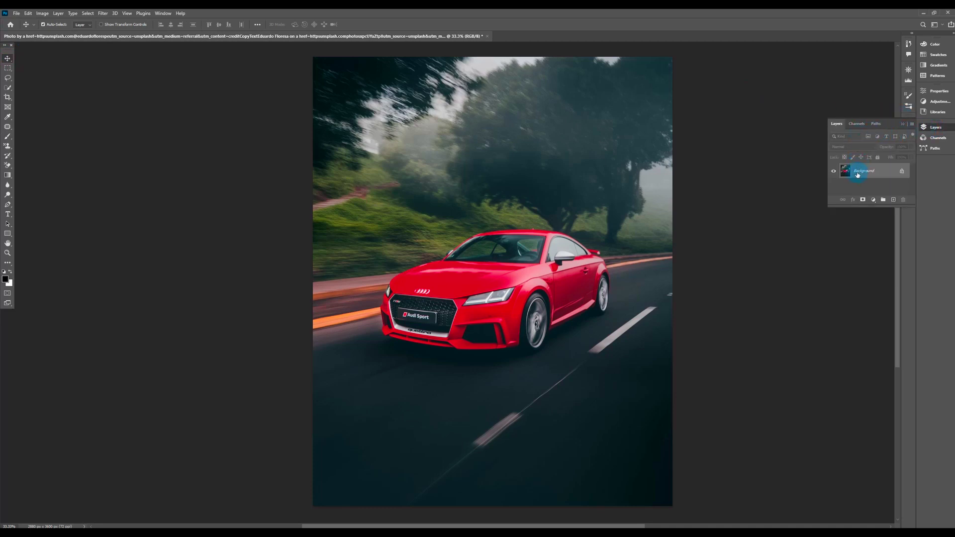
pyautogui.moveTo(868, 173); pyautogui.dragTo(895, 200)
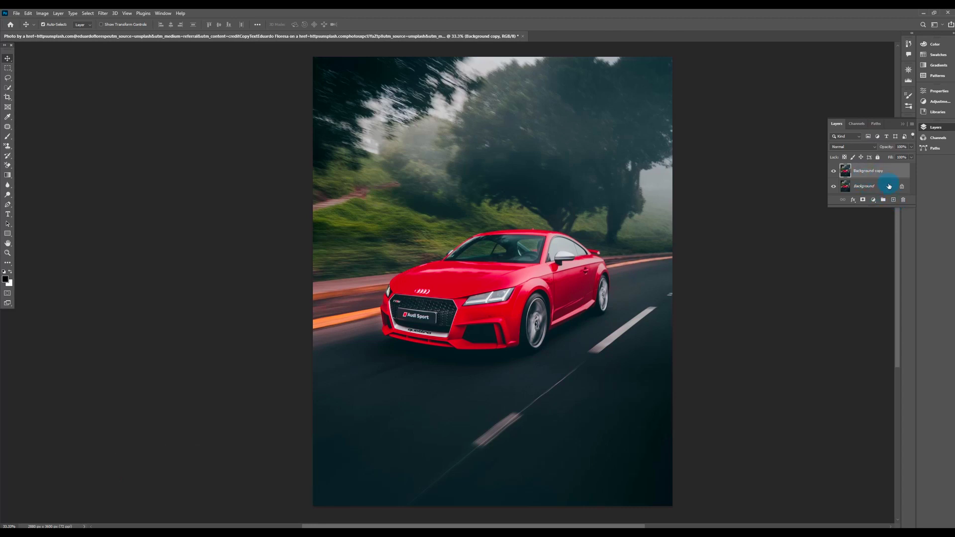
pyautogui.click(872, 200)
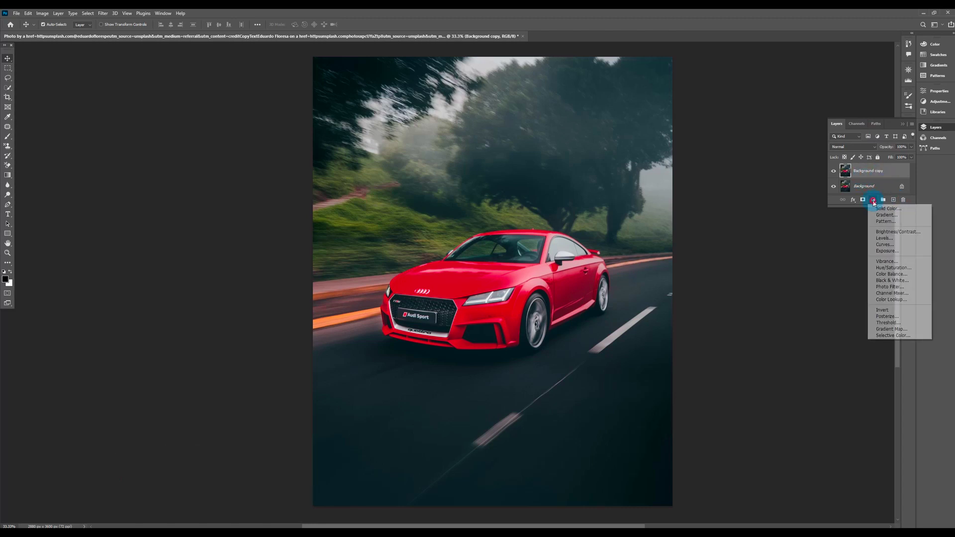
pyautogui.click(903, 269)
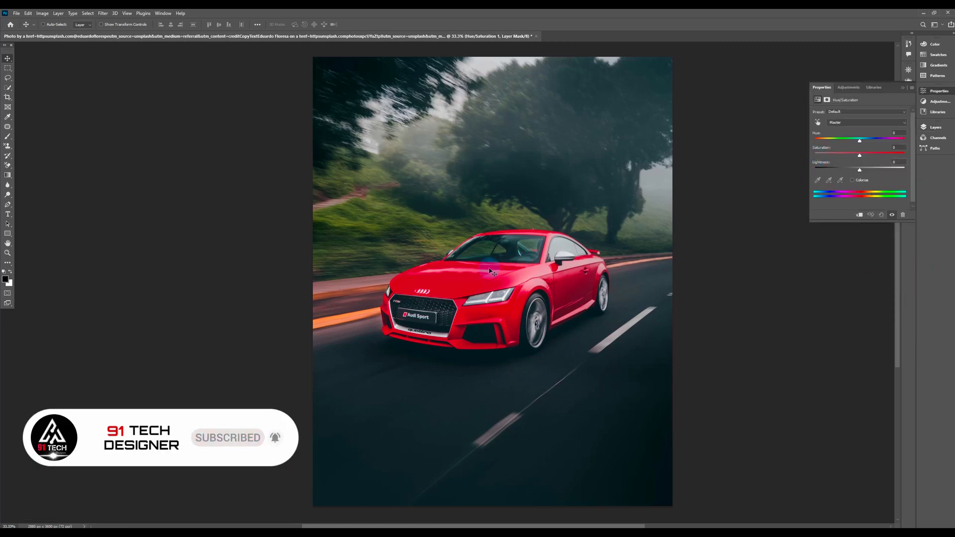
# Target the Reds in the Hue/Saturation adjustment, shift their hue to blue and raise their saturation to +38
pyautogui.scroll(-1, 490, 271)
pyautogui.scroll(2, 490, 271)
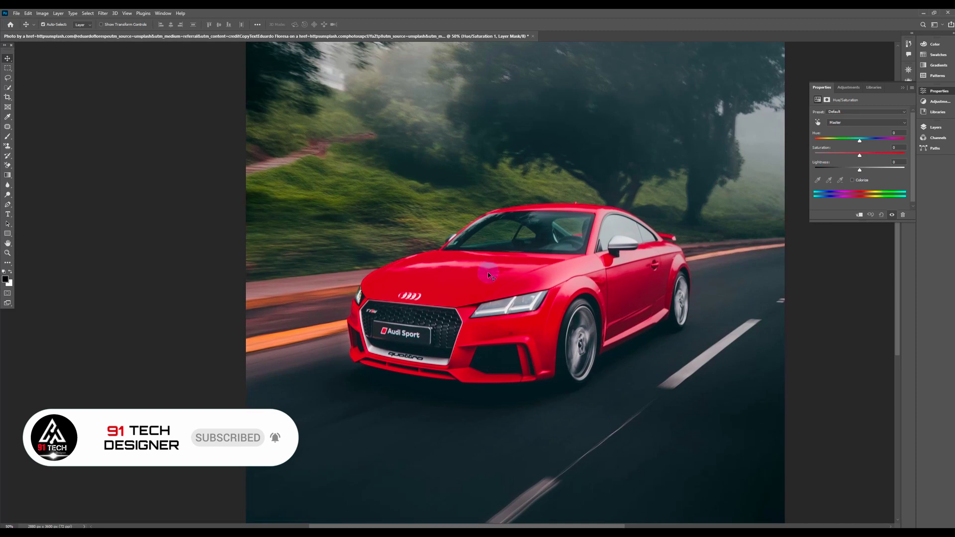
pyautogui.click(848, 122)
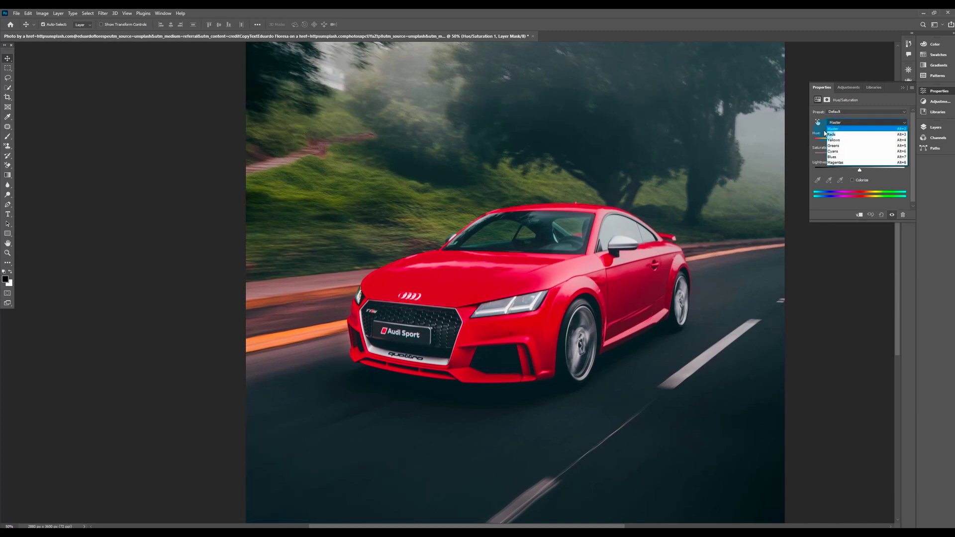
pyautogui.click(844, 135)
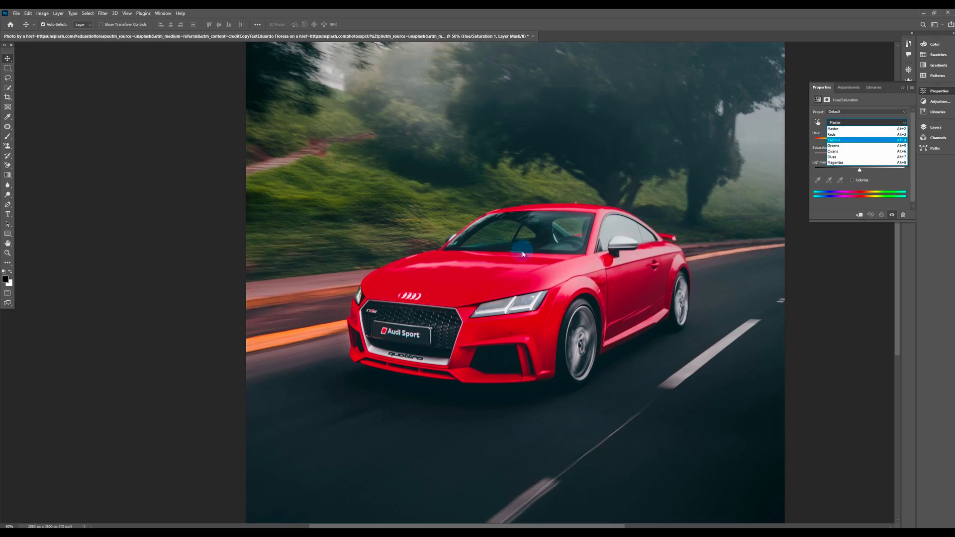
pyautogui.click(841, 135)
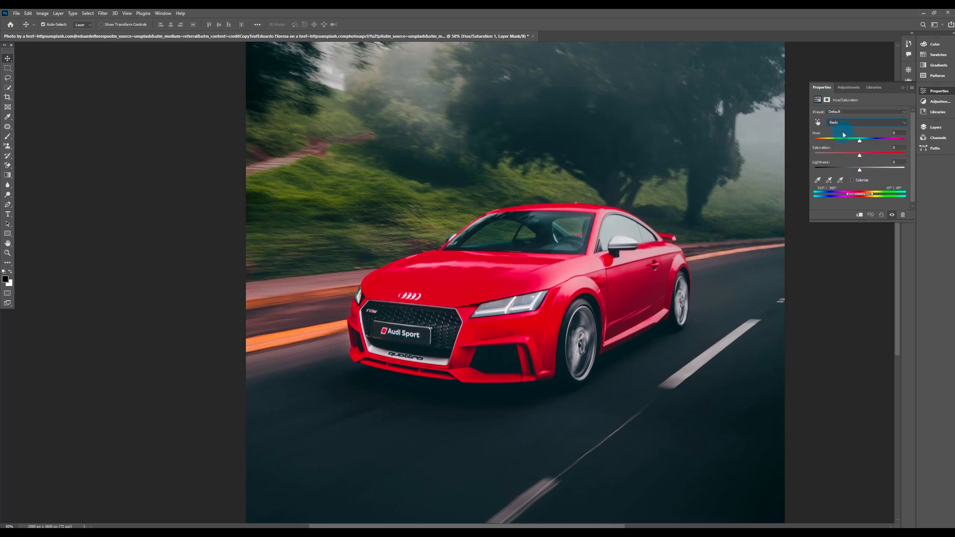
pyautogui.moveTo(859, 143); pyautogui.dragTo(827, 152)
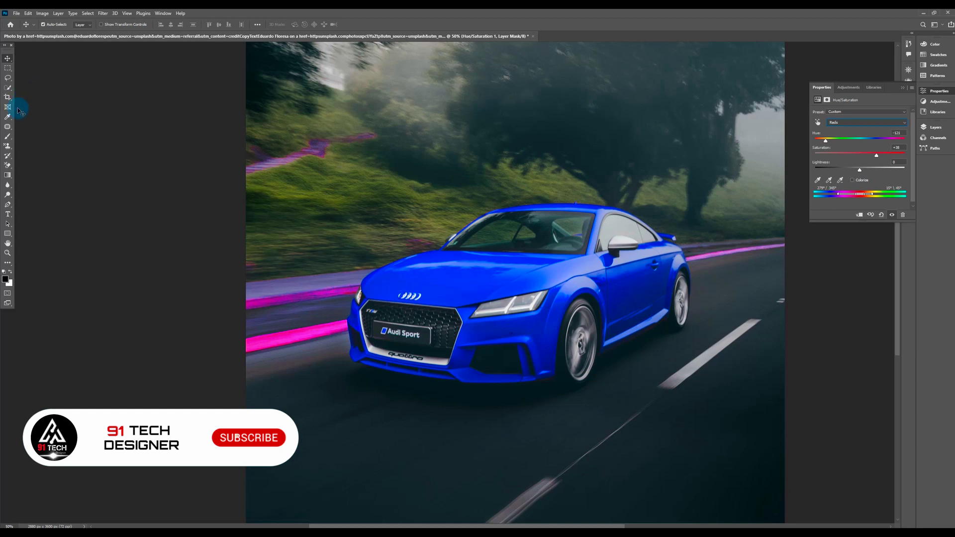
# Paint black with the Brush tool on the adjustment mask over the path, curb and road stripe in front of the car
pyautogui.click(7, 136)
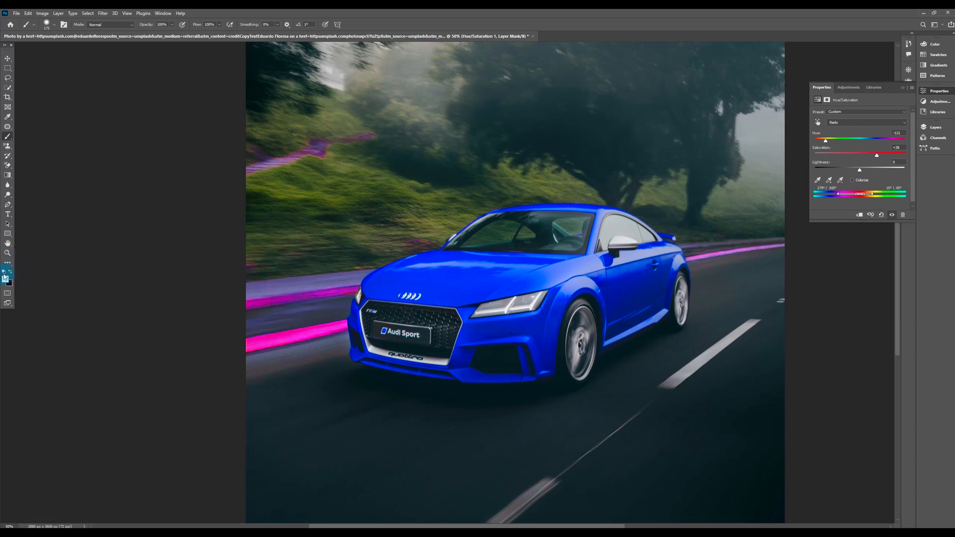
pyautogui.press('x')
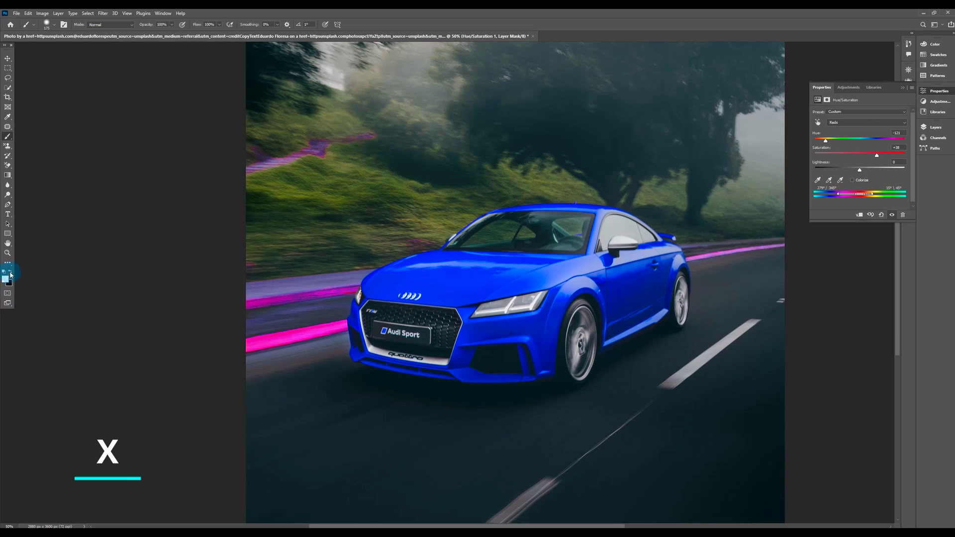
pyautogui.click(10, 272)
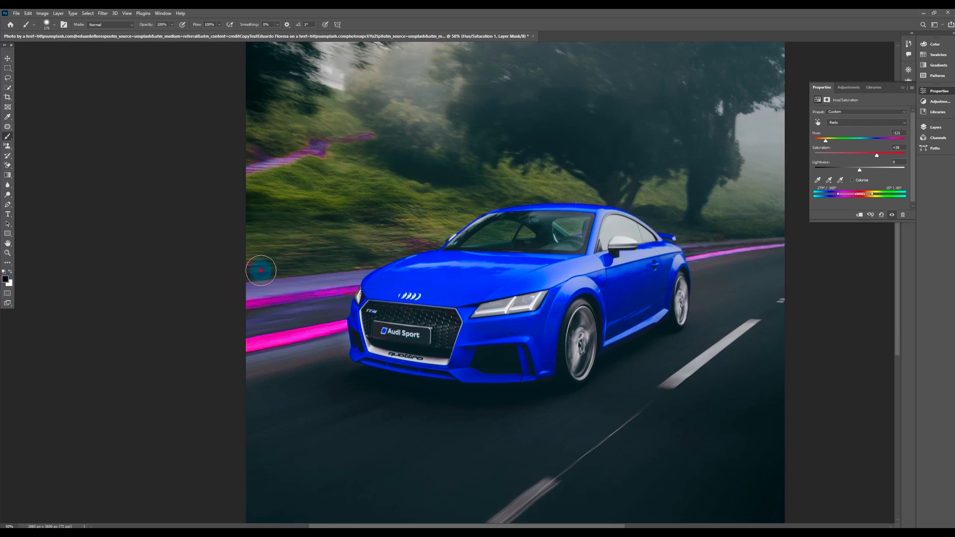
pyautogui.moveTo(261, 268)
pyautogui.mouseDown()
pyautogui.moveTo(259, 365)
pyautogui.moveTo(254, 284)
pyautogui.mouseUp()
pyautogui.moveTo(251, 166)
pyautogui.mouseDown()
pyautogui.moveTo(287, 145)
pyautogui.moveTo(398, 130)
pyautogui.moveTo(316, 166)
pyautogui.moveTo(320, 155)
pyautogui.moveTo(263, 193)
pyautogui.moveTo(257, 150)
pyautogui.moveTo(245, 233)
pyautogui.moveTo(269, 368)
pyautogui.moveTo(287, 253)
pyautogui.moveTo(285, 373)
pyautogui.moveTo(274, 336)
pyautogui.mouseUp()
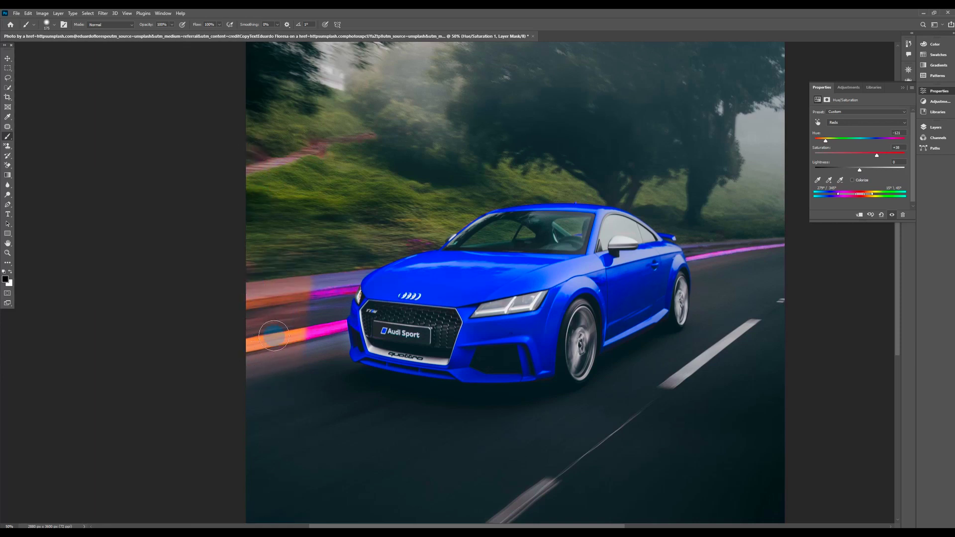
pyautogui.moveTo(311, 277)
pyautogui.mouseDown()
pyautogui.moveTo(330, 253)
pyautogui.moveTo(312, 346)
pyautogui.moveTo(324, 265)
pyautogui.moveTo(344, 231)
pyautogui.mouseUp()
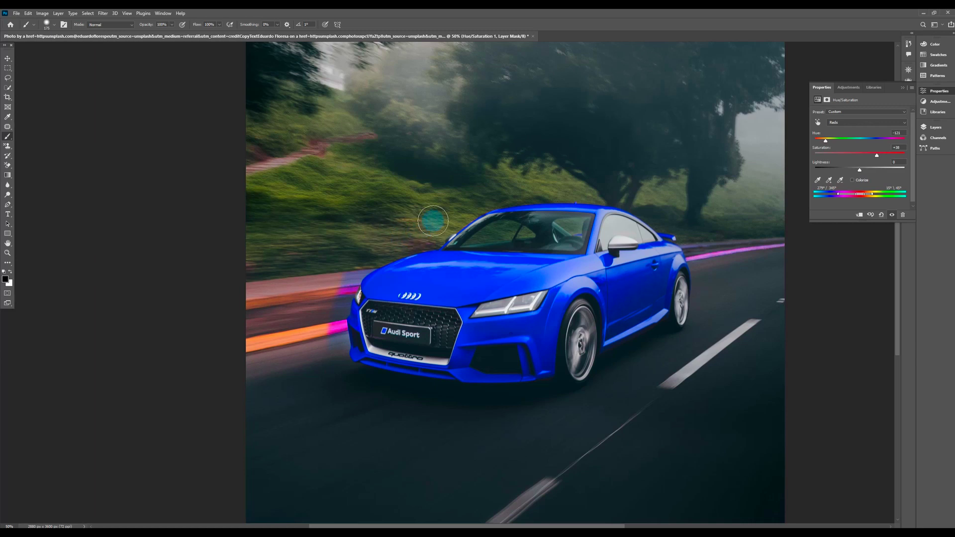
pyautogui.moveTo(402, 227); pyautogui.dragTo(365, 251)
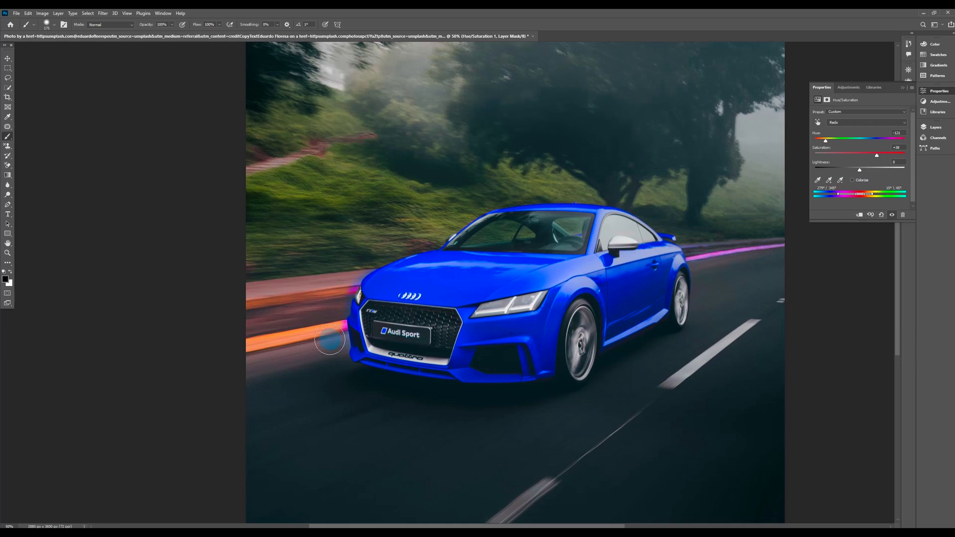
# Paint black on the mask over the car's front corner and restore its blue color with white
pyautogui.moveTo(329, 340)
pyautogui.mouseDown()
pyautogui.moveTo(362, 318)
pyautogui.moveTo(335, 316)
pyautogui.moveTo(361, 311)
pyautogui.mouseUp()
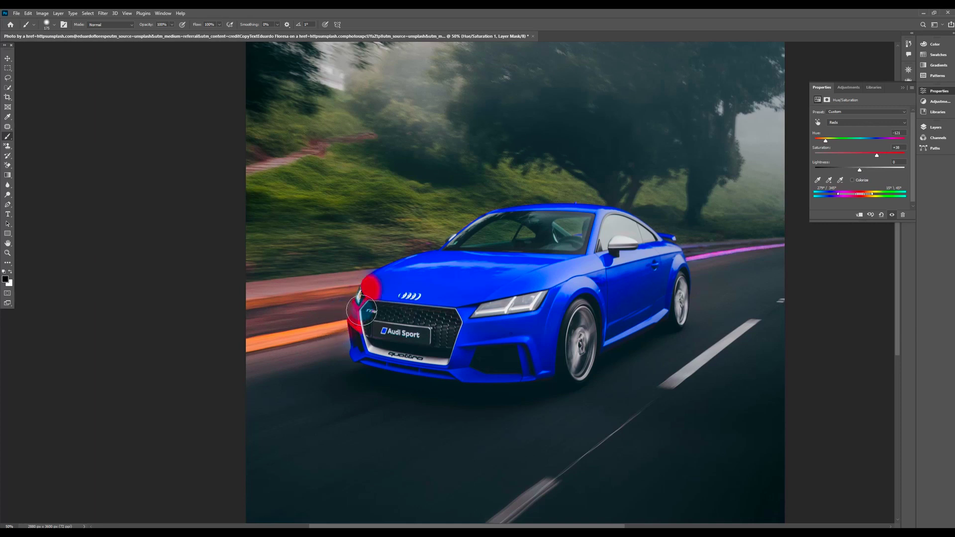
pyautogui.click(6, 293)
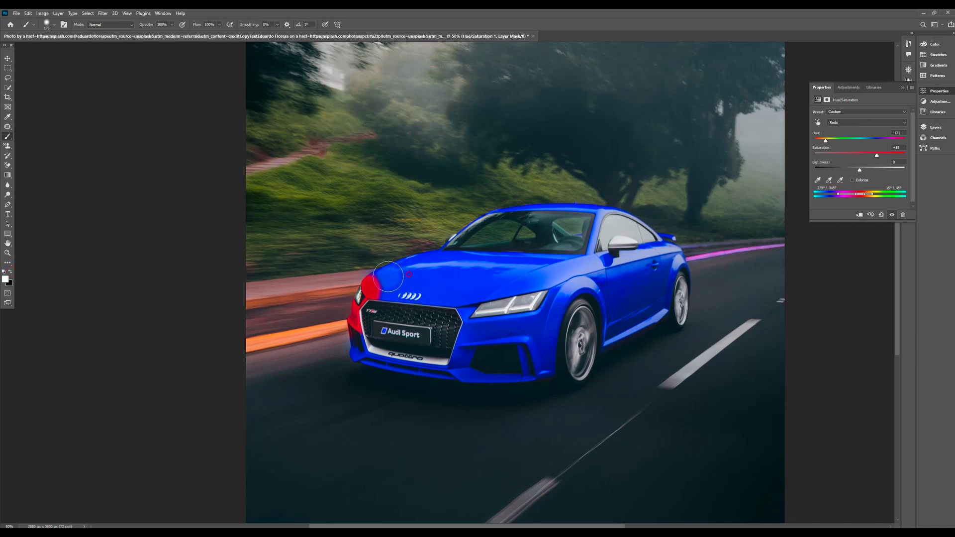
pyautogui.moveTo(390, 276)
pyautogui.mouseDown()
pyautogui.moveTo(359, 318)
pyautogui.moveTo(362, 355)
pyautogui.moveTo(371, 288)
pyautogui.moveTo(359, 292)
pyautogui.mouseUp()
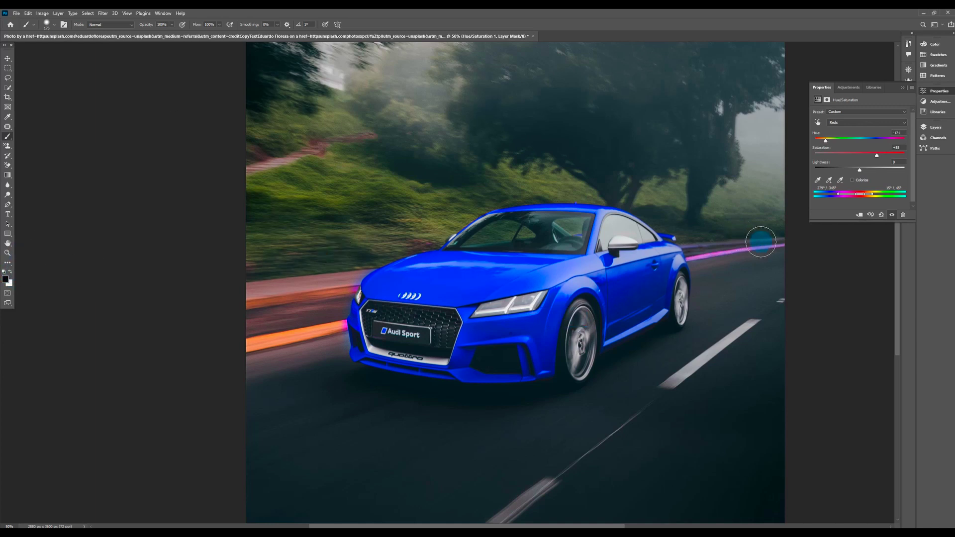
# Mask the recoloring off the road stripe behind the car and the stripe end beside the front bumper
pyautogui.moveTo(761, 241)
pyautogui.mouseDown()
pyautogui.moveTo(780, 241)
pyautogui.moveTo(768, 249)
pyautogui.mouseUp()
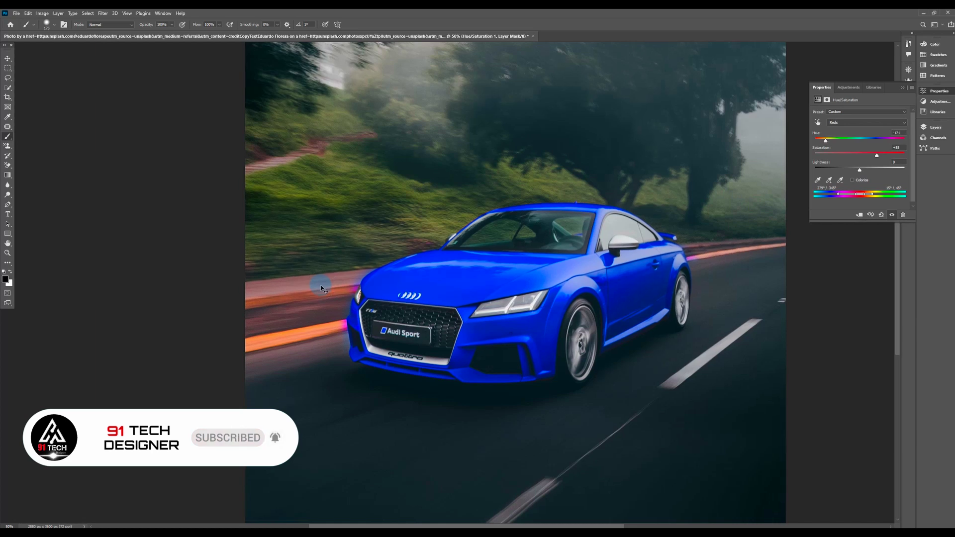
pyautogui.hotkey('ctrl', '+')
pyautogui.hotkey('ctrl', '+')
pyautogui.hotkey('ctrl', '+')
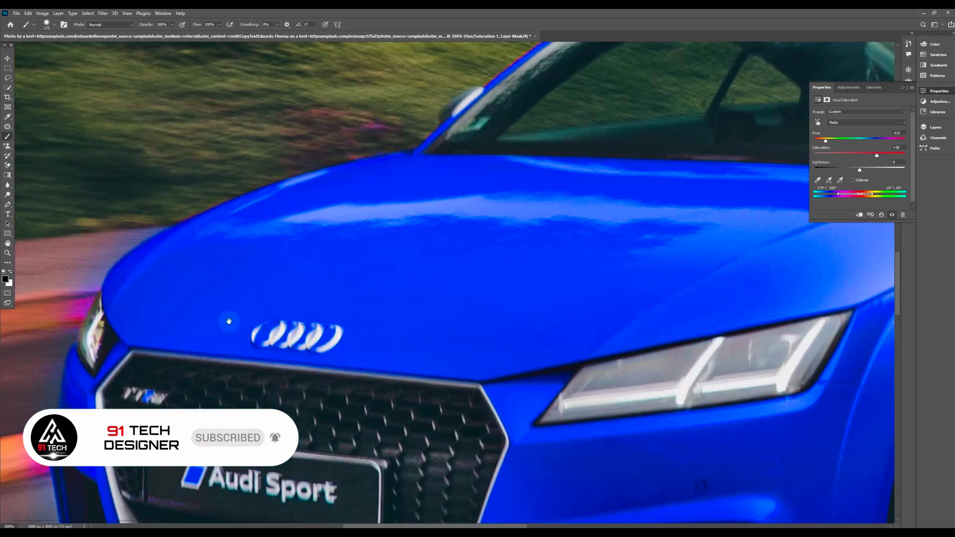
pyautogui.moveTo(228, 322); pyautogui.dragTo(499, 235)
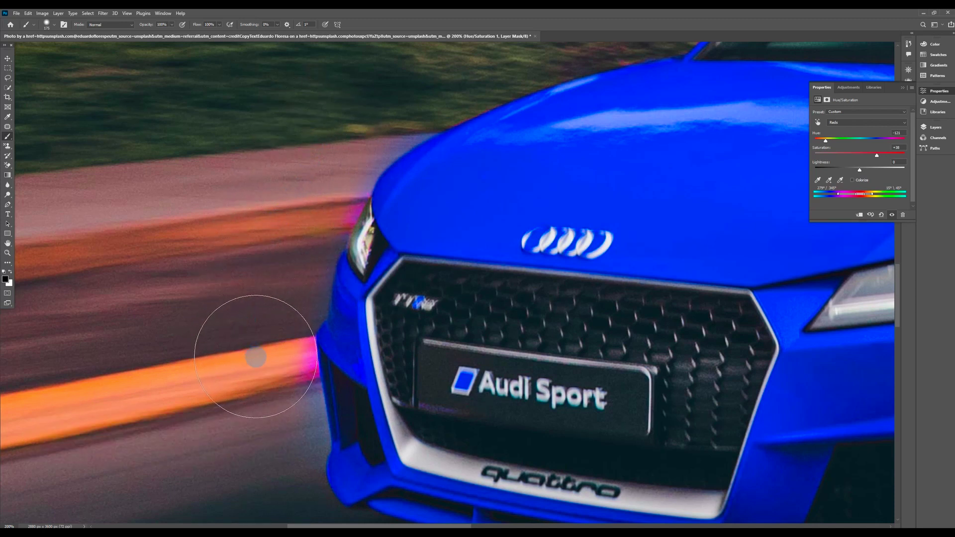
pyautogui.moveTo(235, 335); pyautogui.dragTo(259, 388)
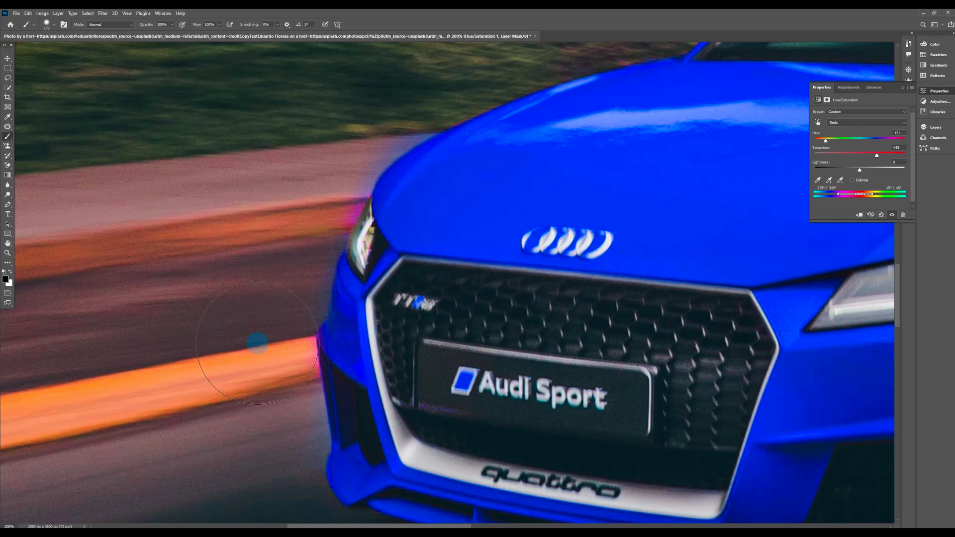
pyautogui.click(257, 343)
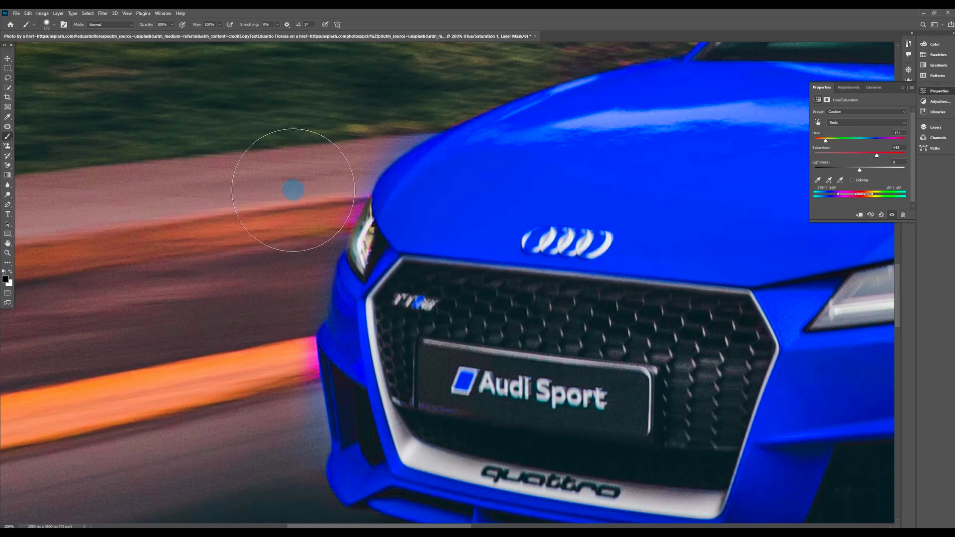
# Paint black with a smaller brush over the remaining pink fringes beside the headlight and front bumper
pyautogui.press('[')
pyautogui.press('[')
pyautogui.press('[')
pyautogui.press('[')
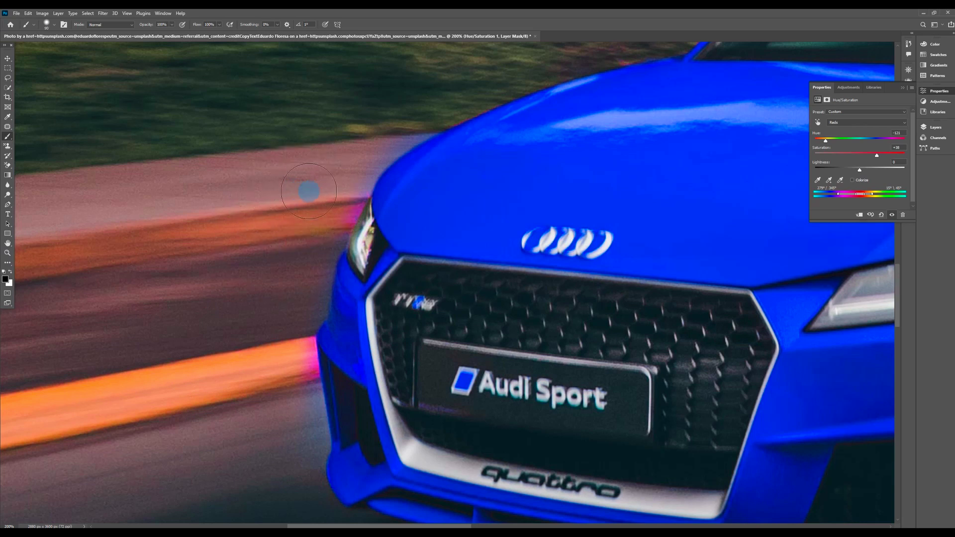
pyautogui.press(']')
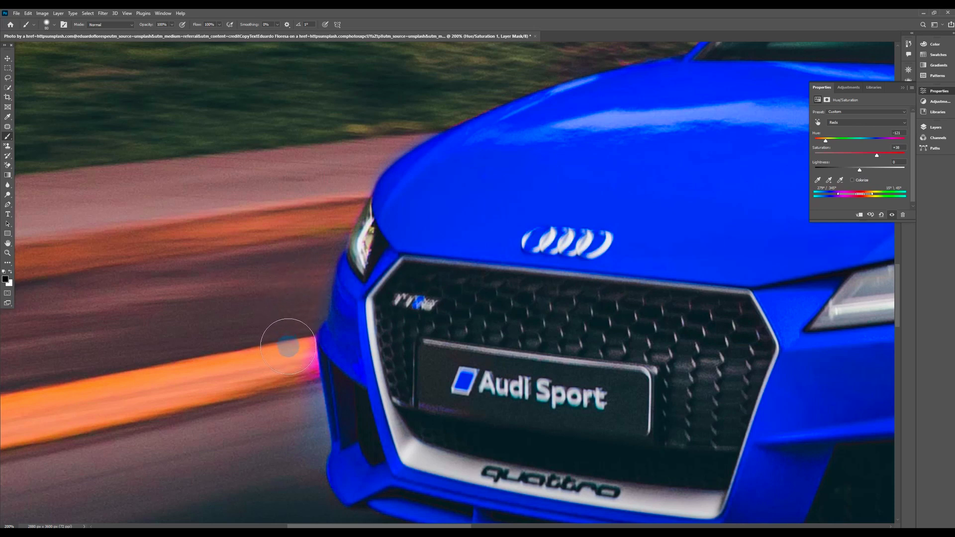
pyautogui.moveTo(288, 347); pyautogui.dragTo(290, 372)
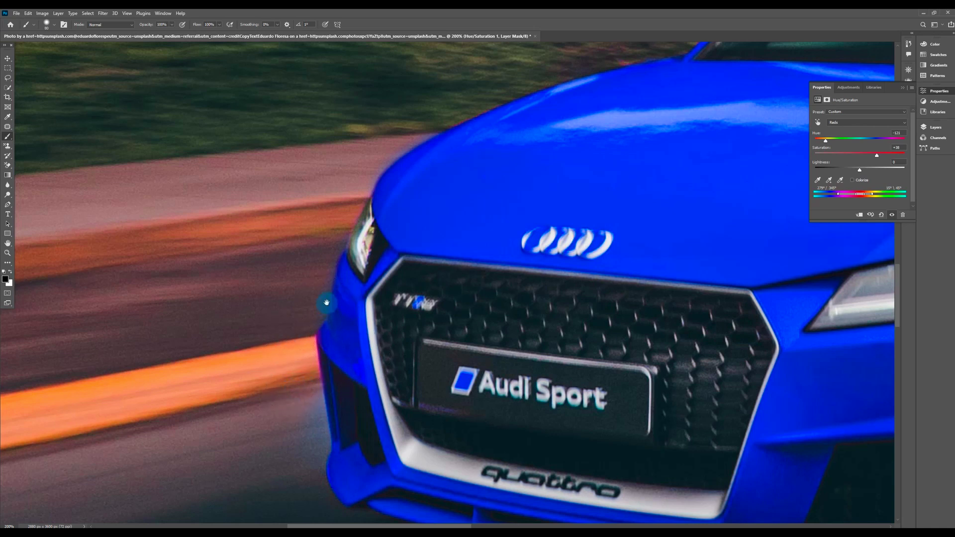
# Refine the mask along the car's rear edge with black and white, clearing the pink fringe where the road stripe meets the body
pyautogui.moveTo(746, 211); pyautogui.dragTo(232, 324)
pyautogui.moveTo(461, 224)
pyautogui.mouseDown()
pyautogui.moveTo(508, 256)
pyautogui.moveTo(390, 220)
pyautogui.mouseUp()
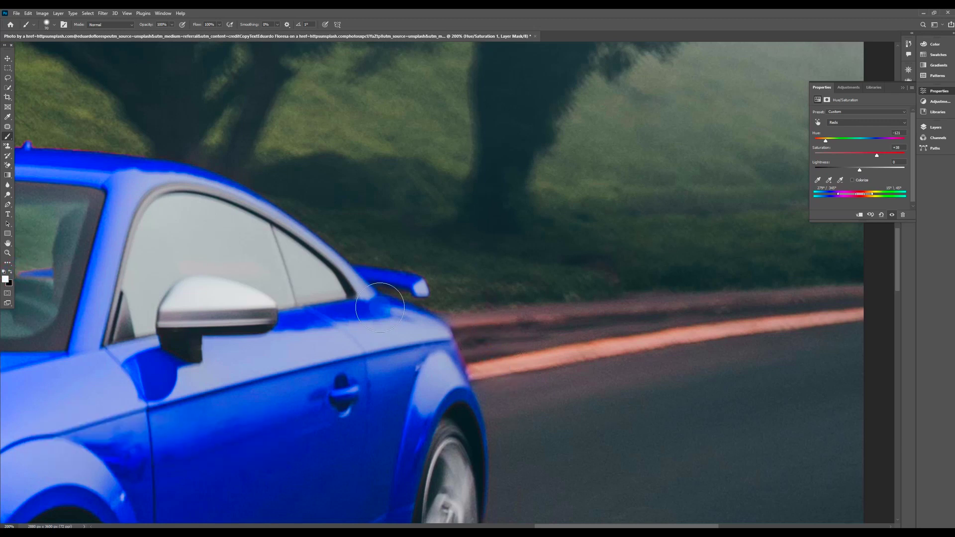
pyautogui.moveTo(379, 307)
pyautogui.mouseDown()
pyautogui.moveTo(415, 312)
pyautogui.moveTo(456, 344)
pyautogui.moveTo(487, 347)
pyautogui.mouseUp()
pyautogui.scroll(3, 487, 346)
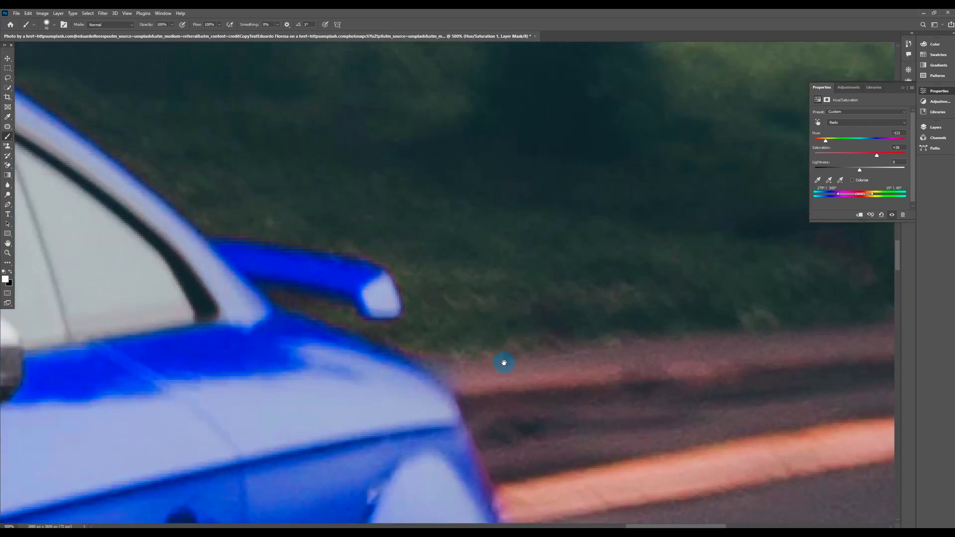
pyautogui.moveTo(504, 363); pyautogui.dragTo(499, 186)
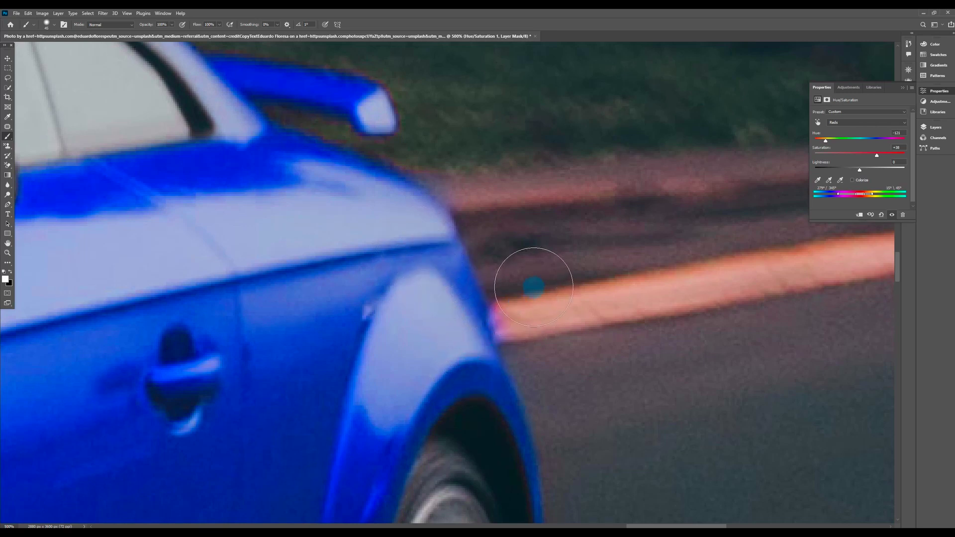
pyautogui.press('x')
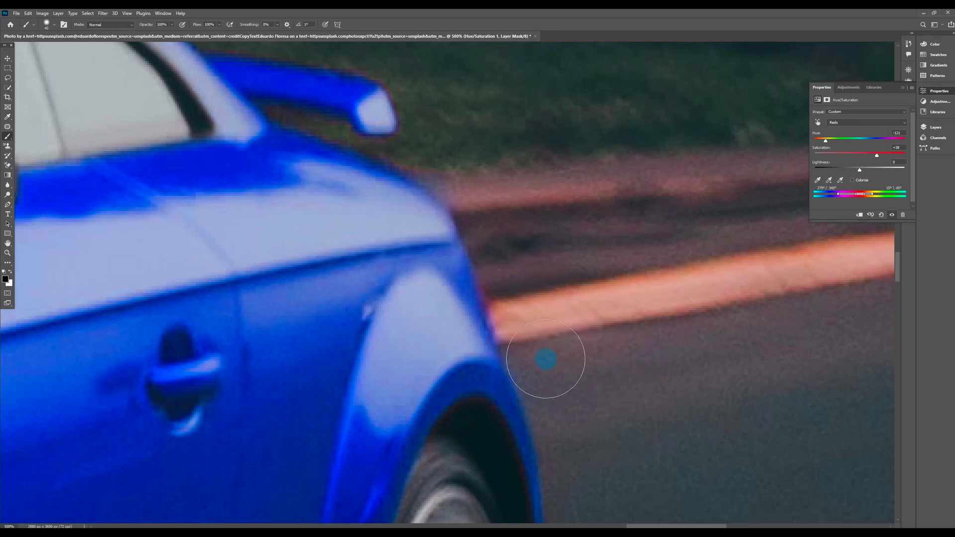
pyautogui.press('x')
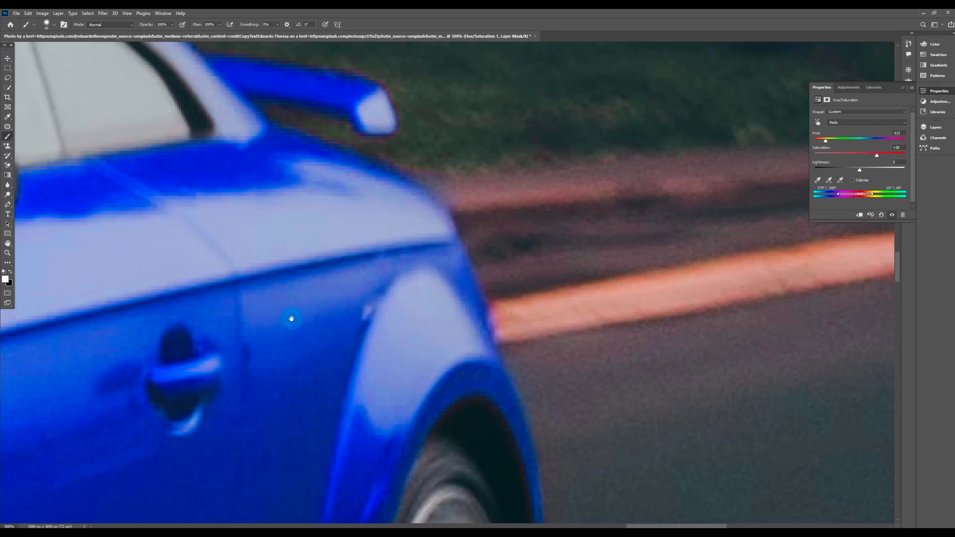
# Refine the mask with black and white along the front bumper's outer edge, where the corner meets the orange road stripe
pyautogui.moveTo(219, 320)
pyautogui.mouseDown()
pyautogui.moveTo(360, 296)
pyautogui.moveTo(194, 350)
pyautogui.moveTo(610, 158)
pyautogui.moveTo(28, 319)
pyautogui.moveTo(544, 309)
pyautogui.moveTo(134, 315)
pyautogui.moveTo(497, 337)
pyautogui.moveTo(347, 255)
pyautogui.moveTo(304, 190)
pyautogui.moveTo(288, 181)
pyautogui.mouseUp()
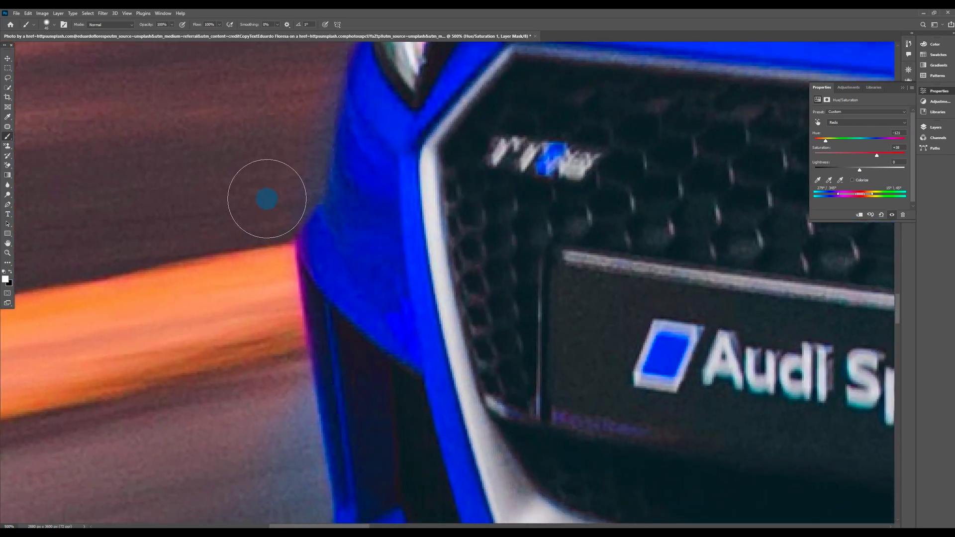
pyautogui.moveTo(271, 199); pyautogui.dragTo(268, 221)
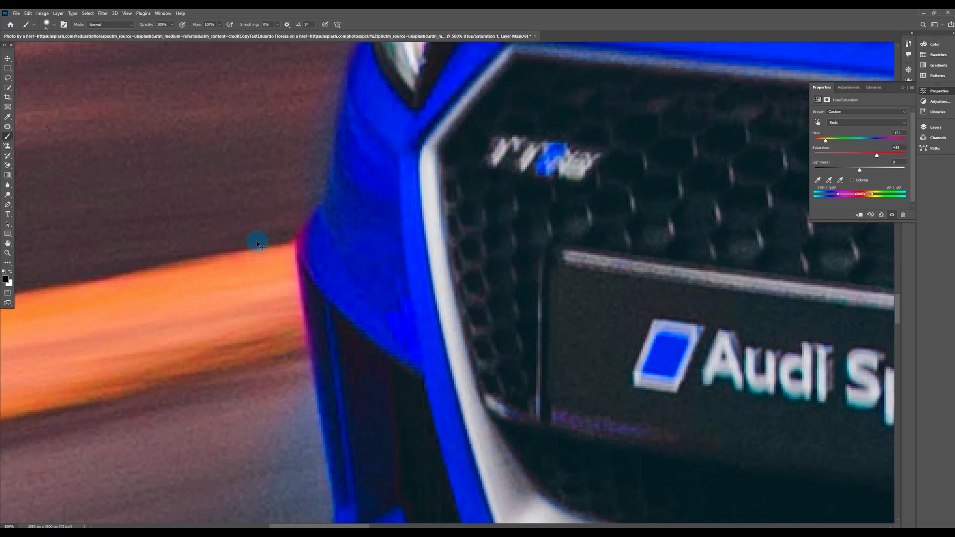
pyautogui.keyDown('alt'); pyautogui.rightClick(341, 238); pyautogui.keyUp('alt')
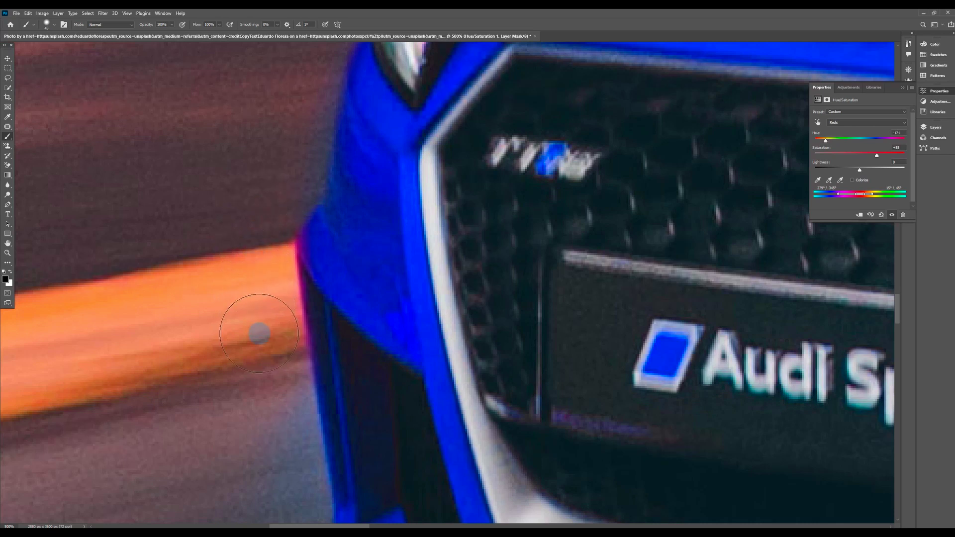
pyautogui.press('x')
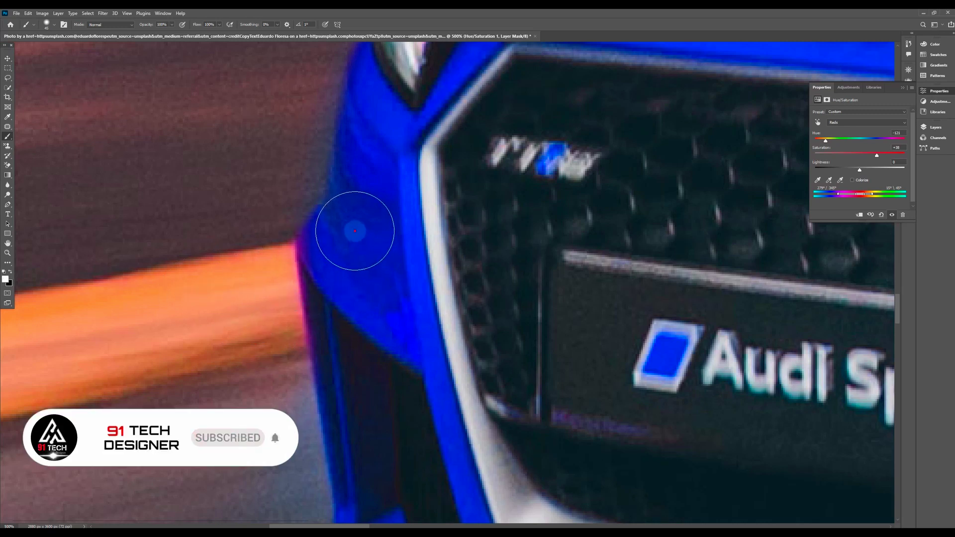
pyautogui.moveTo(336, 258)
pyautogui.mouseDown()
pyautogui.moveTo(349, 356)
pyautogui.moveTo(334, 245)
pyautogui.mouseUp()
pyautogui.moveTo(225, 283); pyautogui.dragTo(233, 215)
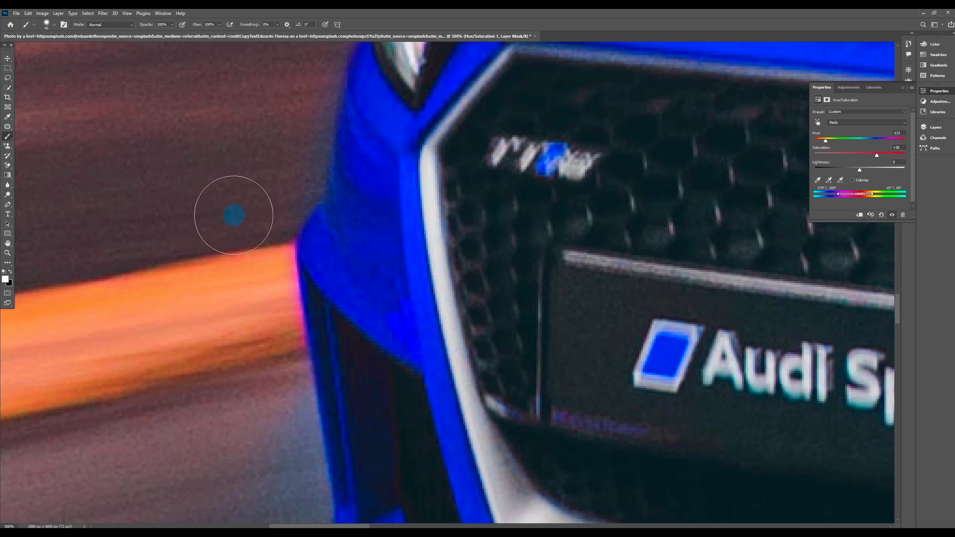
pyautogui.press('x')
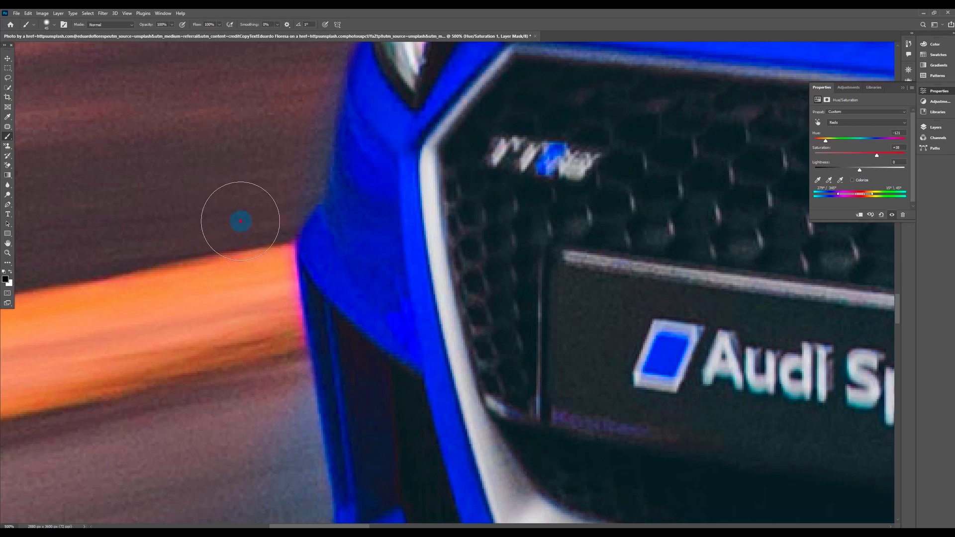
pyautogui.moveTo(158, 242); pyautogui.dragTo(242, 230)
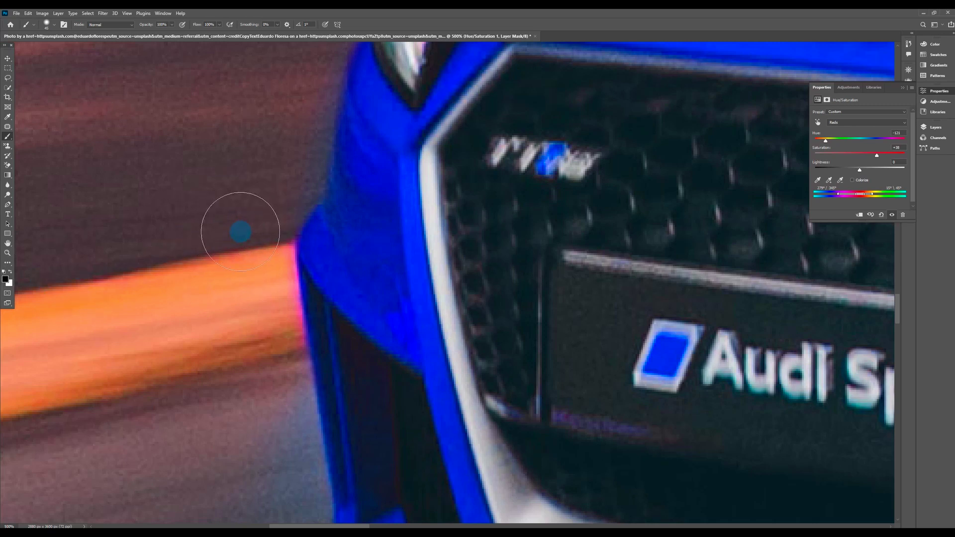
# Try painting black over the pink fringe where the front bumper's corner meets the orange stripe
pyautogui.hotkey('ctrl', '+')
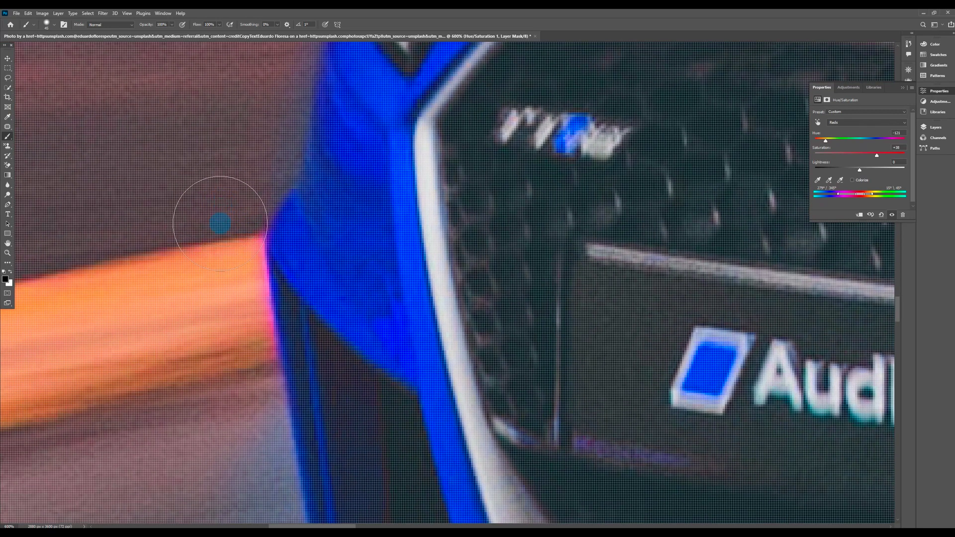
pyautogui.moveTo(220, 223); pyautogui.dragTo(219, 267)
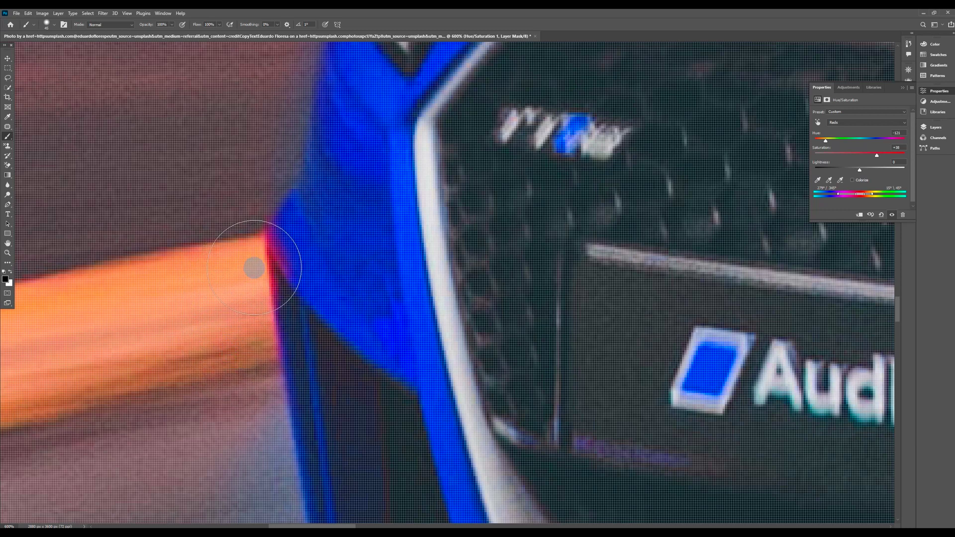
pyautogui.press('x')
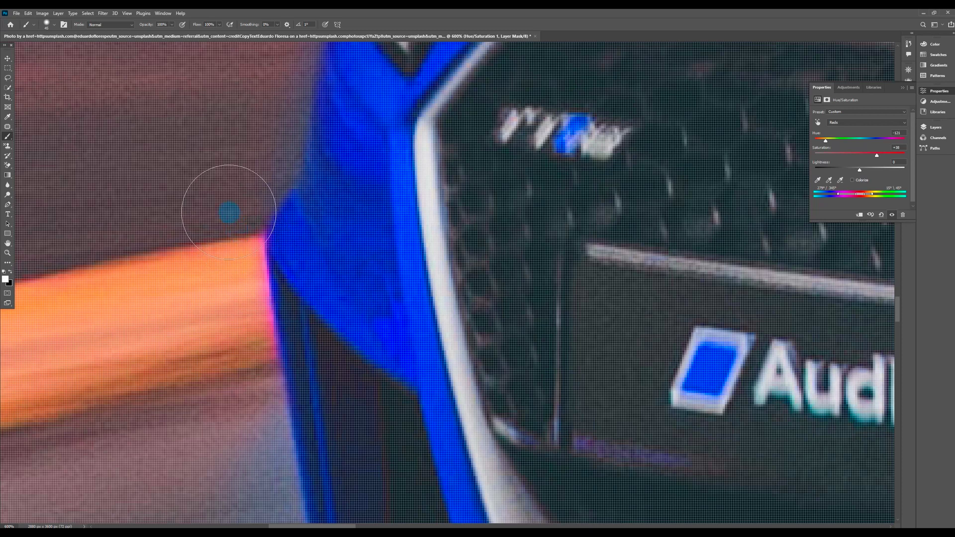
# Try white mask strokes along the stripe and lower bumper edge, undoing each stroke that recolors the orange stripe
pyautogui.click(220, 222)
pyautogui.moveTo(220, 222); pyautogui.dragTo(231, 324)
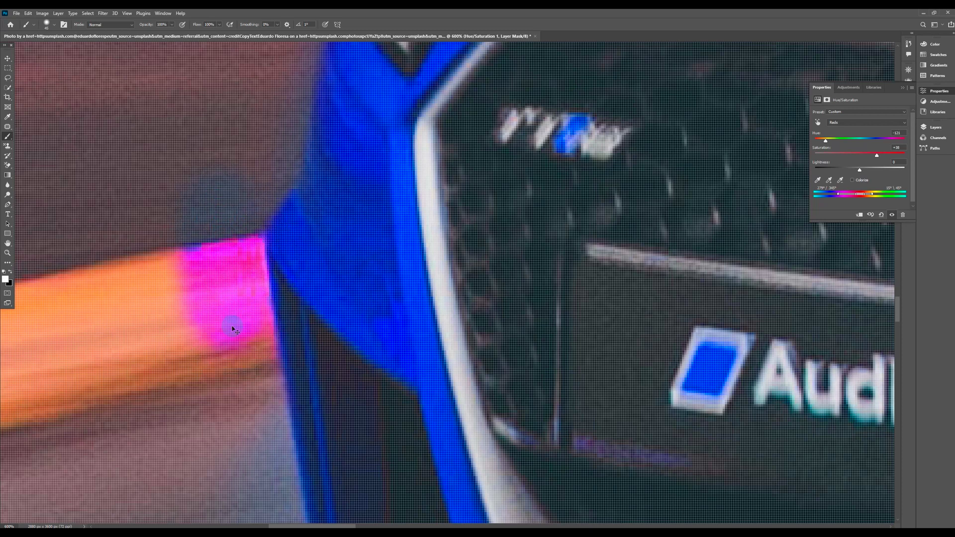
pyautogui.hotkey('ctrl', 'z')
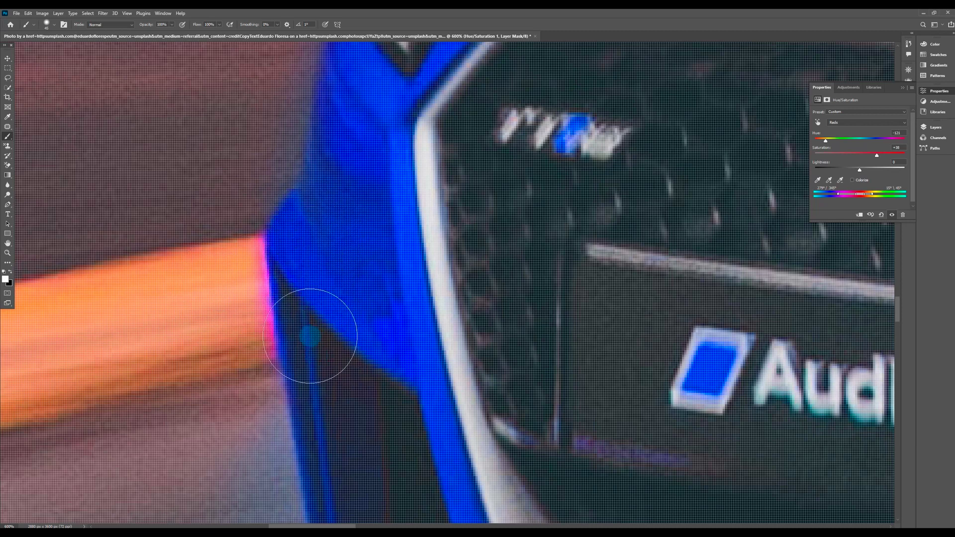
pyautogui.moveTo(310, 336)
pyautogui.mouseDown()
pyautogui.moveTo(285, 281)
pyautogui.moveTo(277, 229)
pyautogui.moveTo(296, 340)
pyautogui.mouseUp()
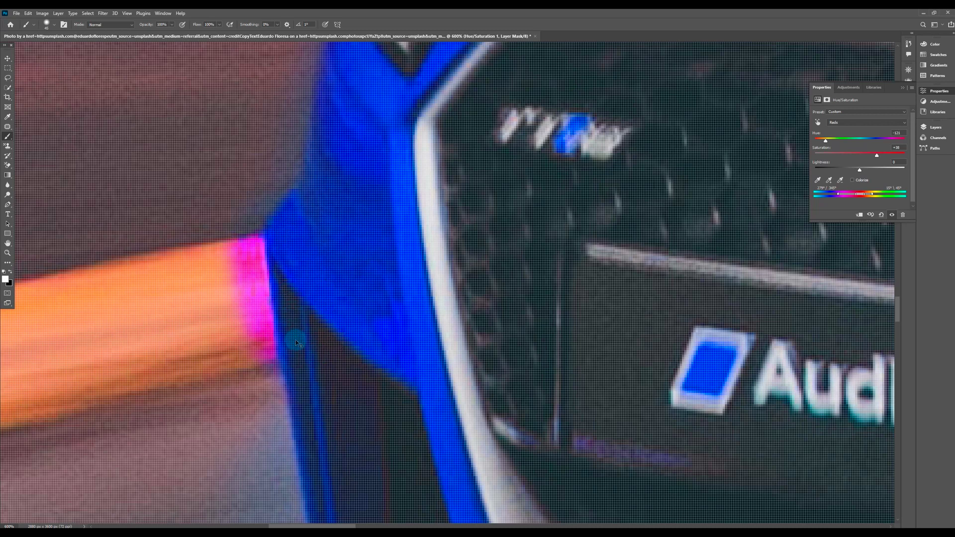
pyautogui.hotkey('ctrl', 'z')
pyautogui.moveTo(217, 239); pyautogui.dragTo(217, 249)
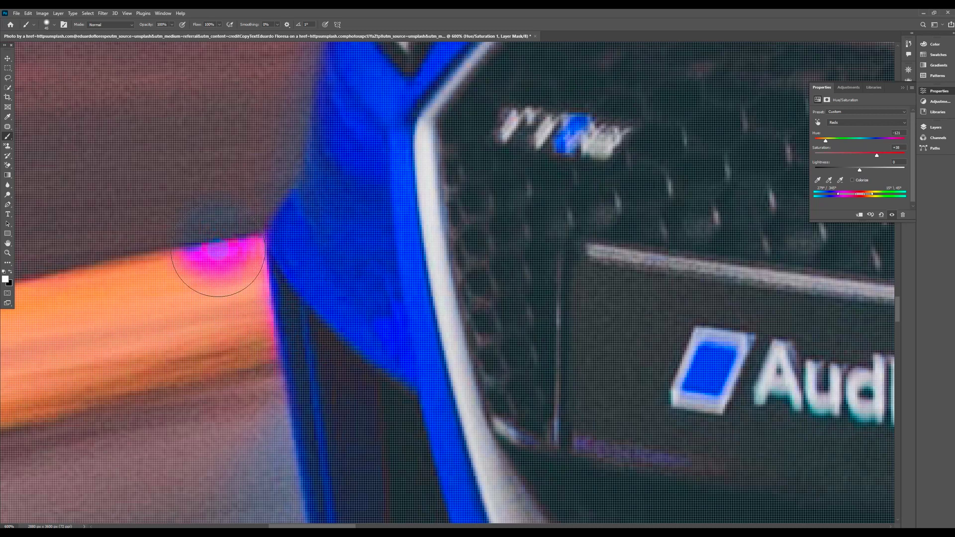
pyautogui.hotkey('ctrl', 'z')
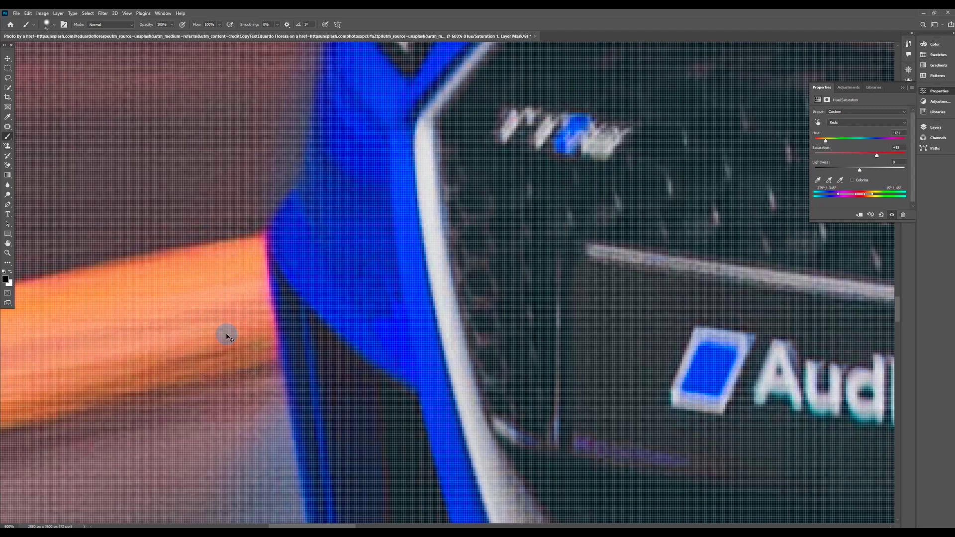
# Examine the whole photo to check the recolored car against its surroundings
pyautogui.hotkey('ctrl', '-')
pyautogui.hotkey('ctrl', '-')
pyautogui.hotkey('ctrl', '-')
pyautogui.hotkey('ctrl', '-')
pyautogui.hotkey('ctrl', '-')
pyautogui.hotkey('ctrl', '-')
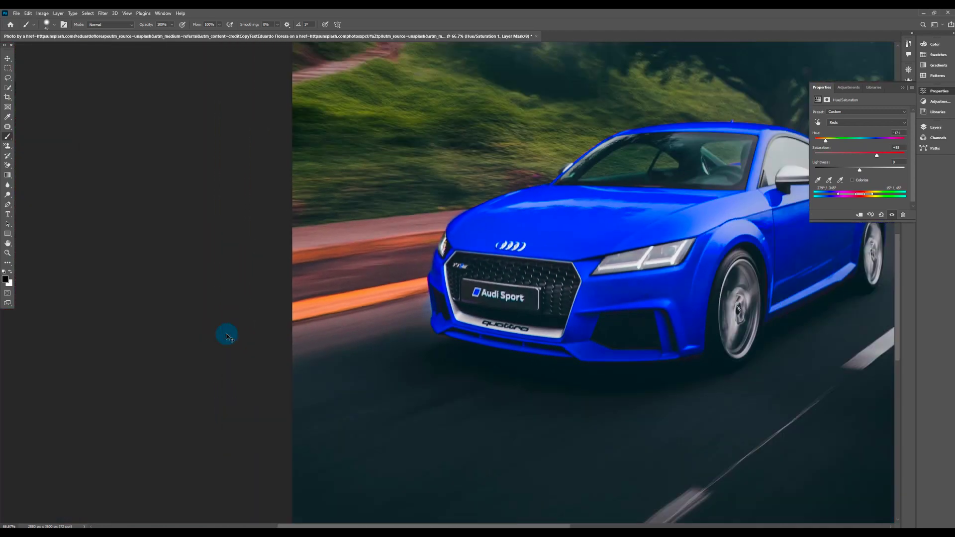
pyautogui.hotkey('ctrl', '-')
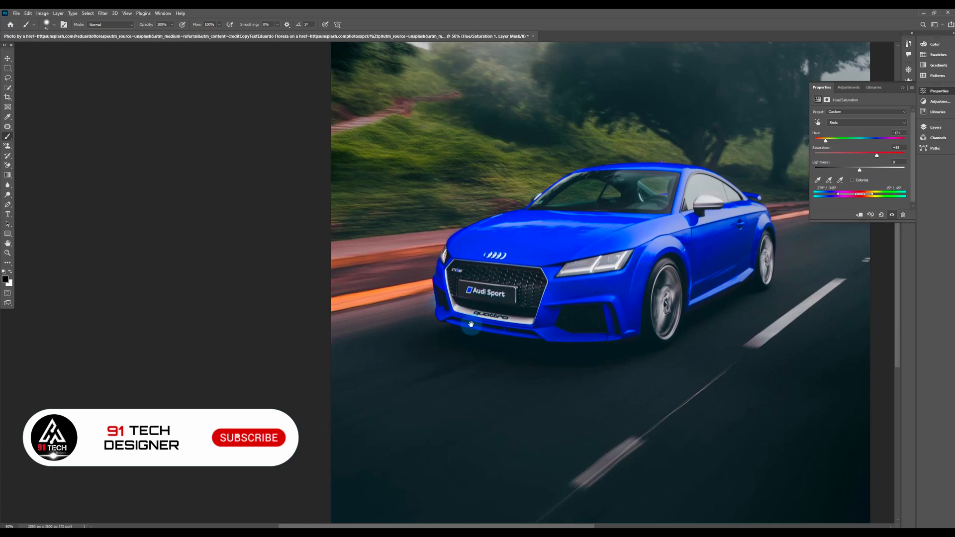
pyautogui.moveTo(596, 303)
pyautogui.mouseDown()
pyautogui.moveTo(489, 310)
pyautogui.moveTo(378, 335)
pyautogui.mouseUp()
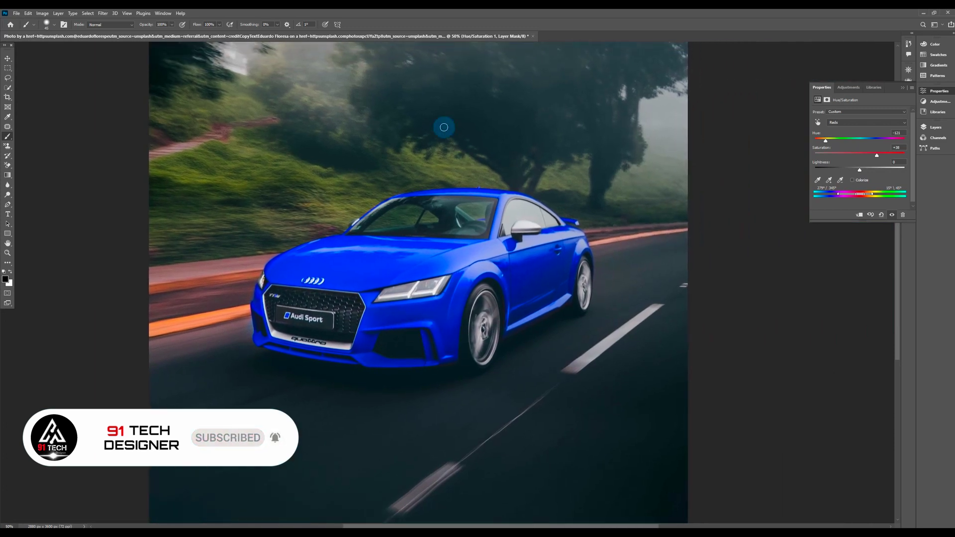
pyautogui.hotkey('ctrl', '-')
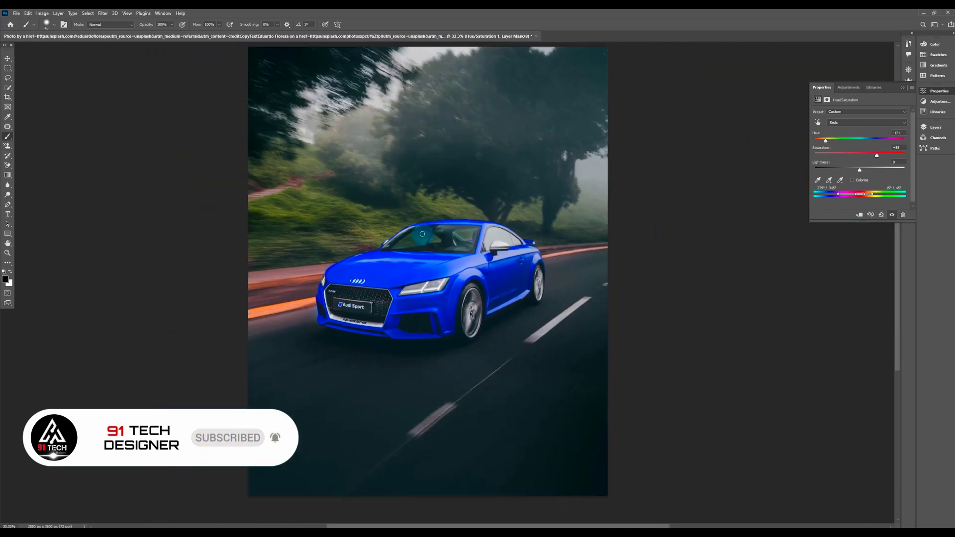